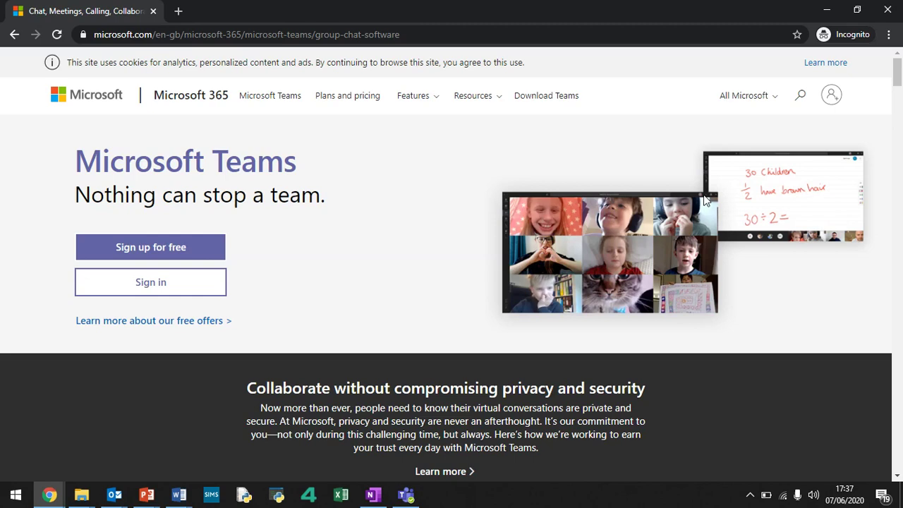
- Open the Welcome to Microsoft Teams guide document and scroll through it
left_click(178, 494)
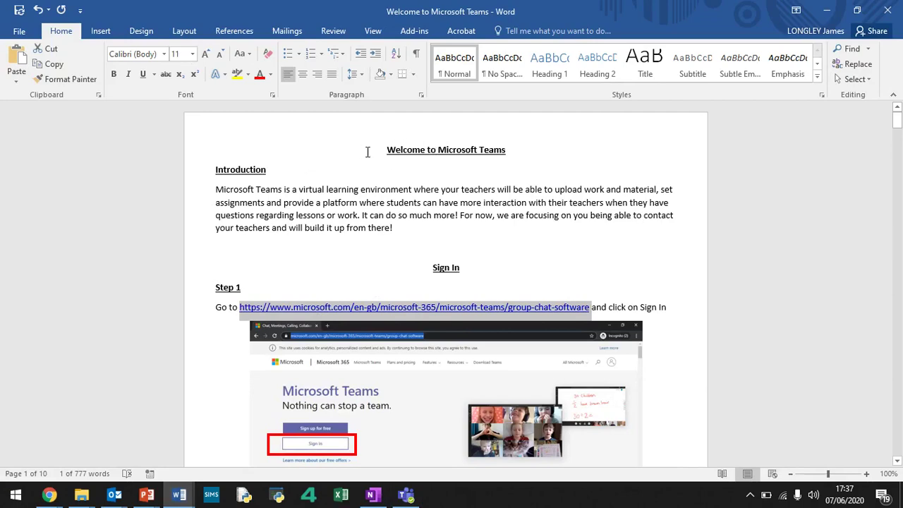
scroll(368, 170, "down", 5)
scroll(364, 179, "down", 6)
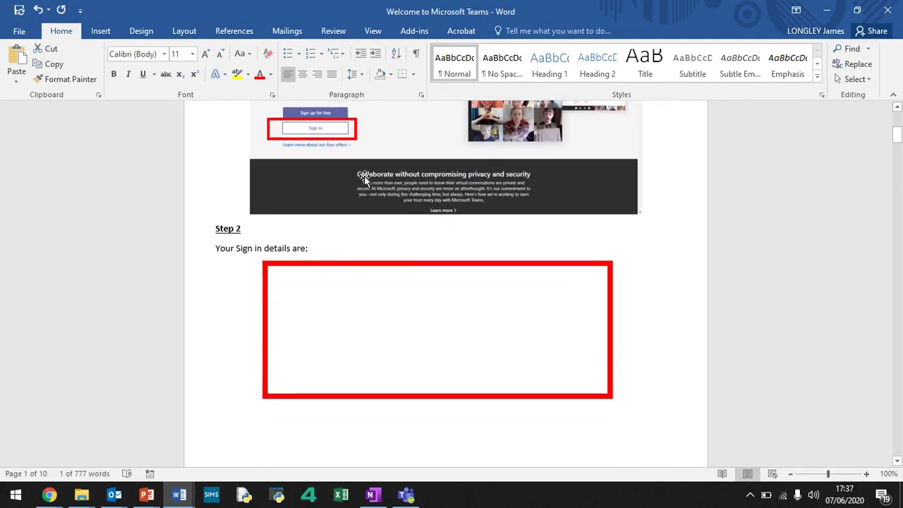
scroll(358, 201, "down", 2)
scroll(357, 202, "down", 2)
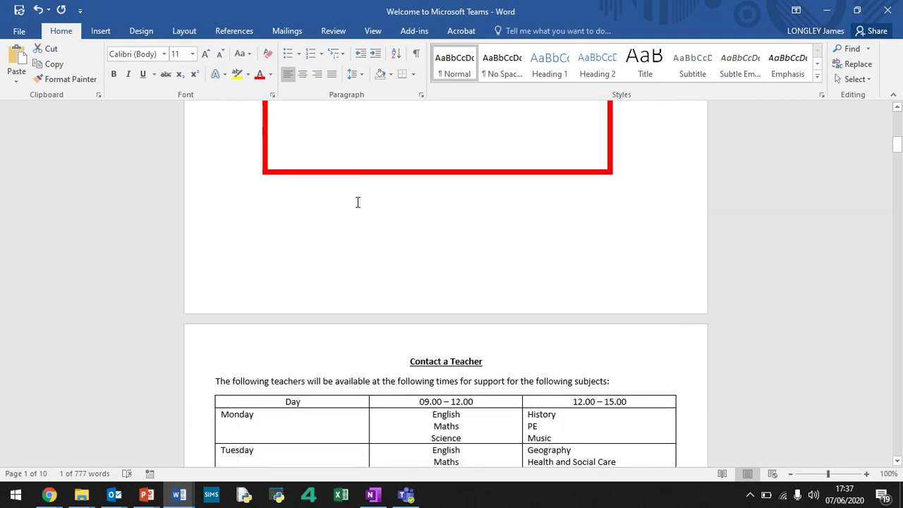
scroll(357, 202, "up", 14)
scroll(360, 201, "up", 1)
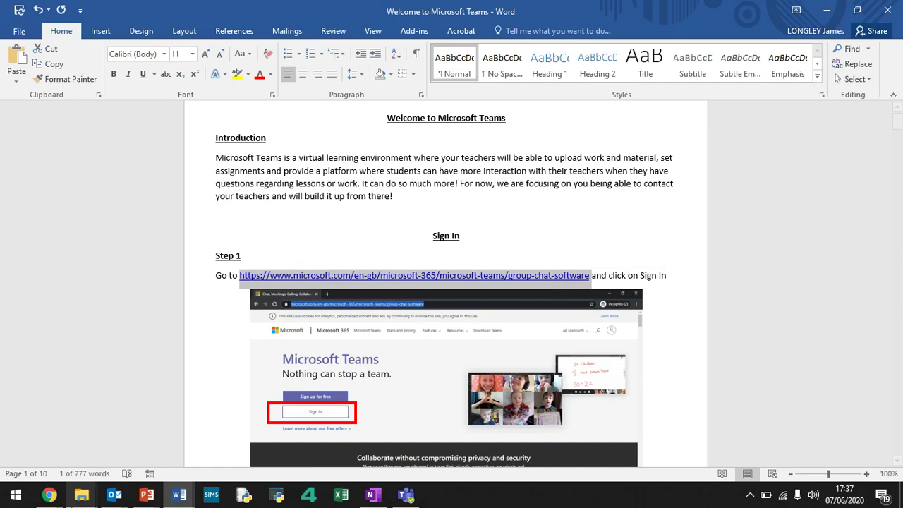
- Back in the browser, enter the saved student e-mail address and the account password
left_click(62, 498)
left_click(218, 416)
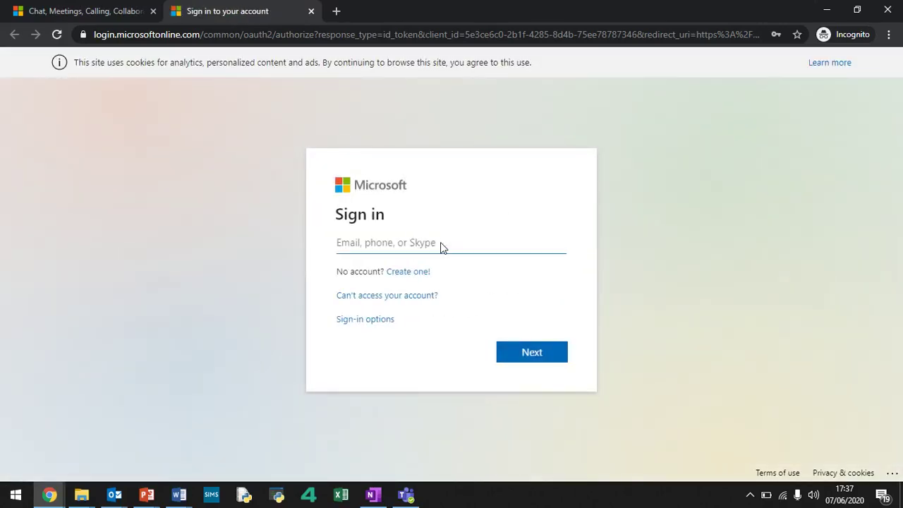
type("j")
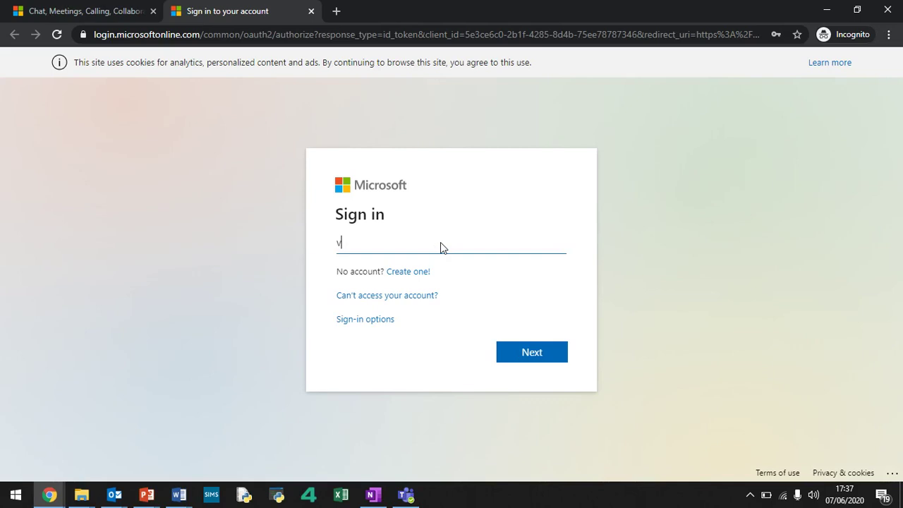
key("BackSpace")
key("ctrl+v")
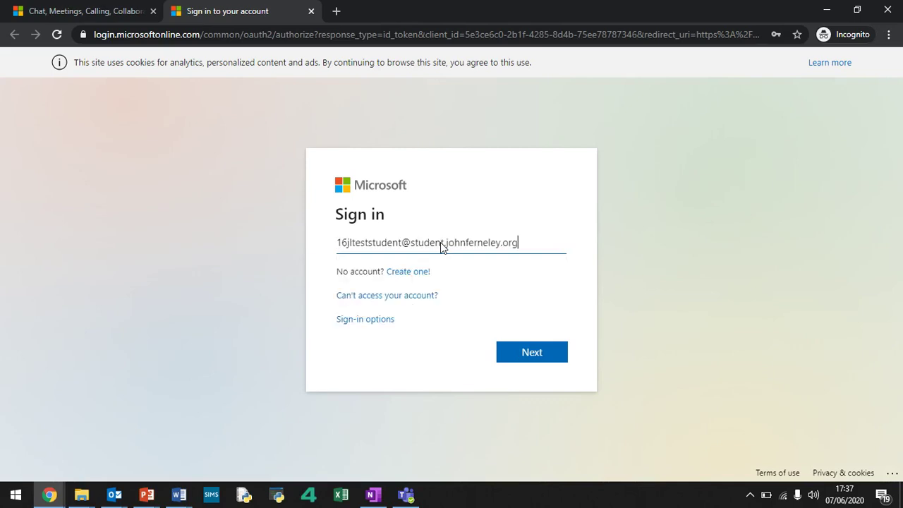
key("Return")
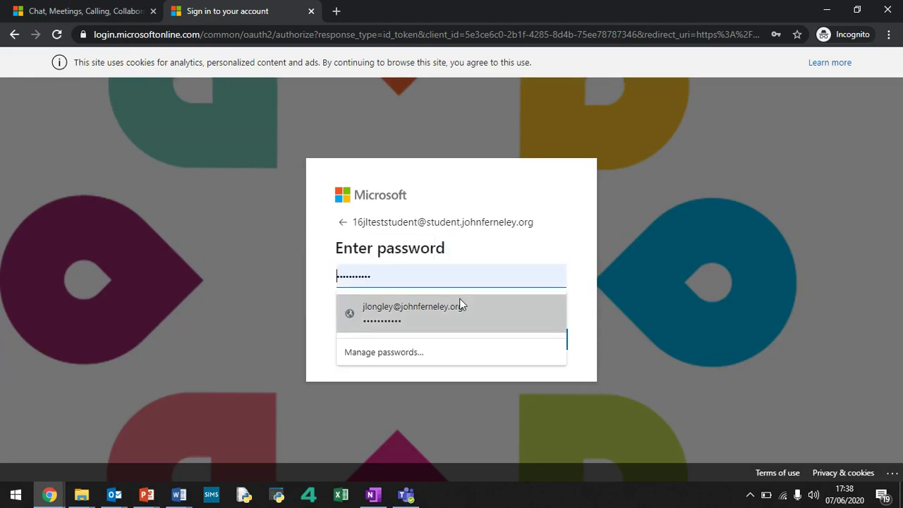
type("•••••••••••")
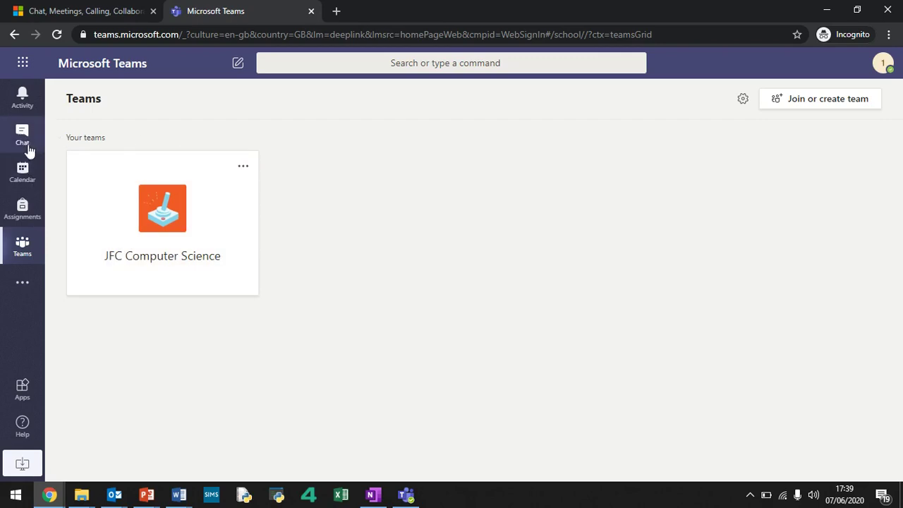
- Start a new chat and add the teacher, found by surname, as the recipient
left_click(28, 148)
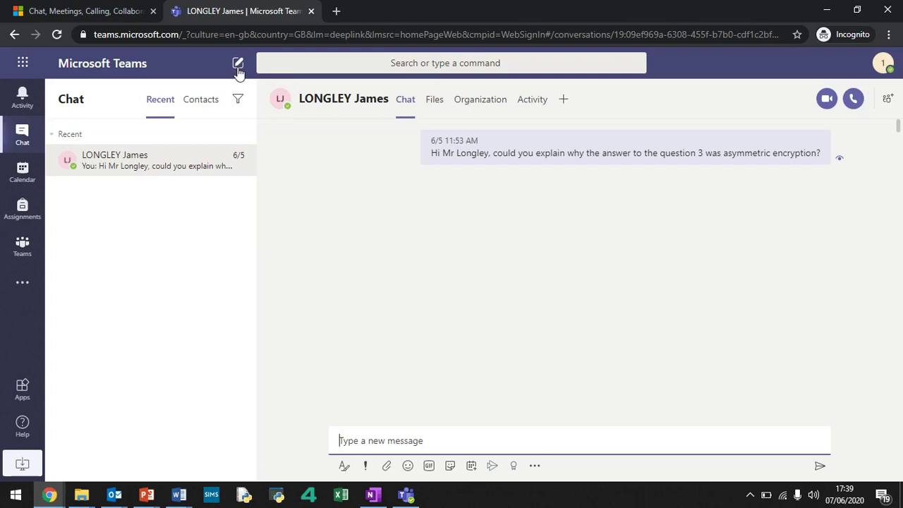
left_click(238, 68)
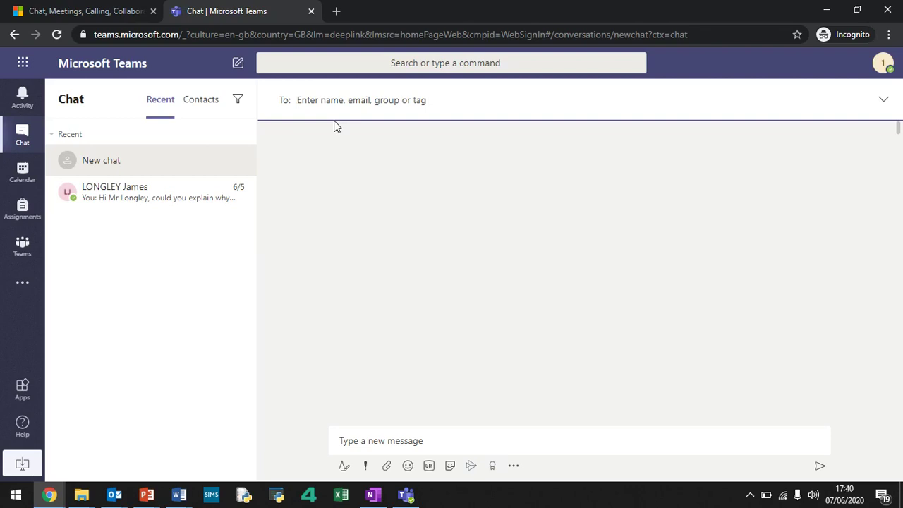
type("mah")
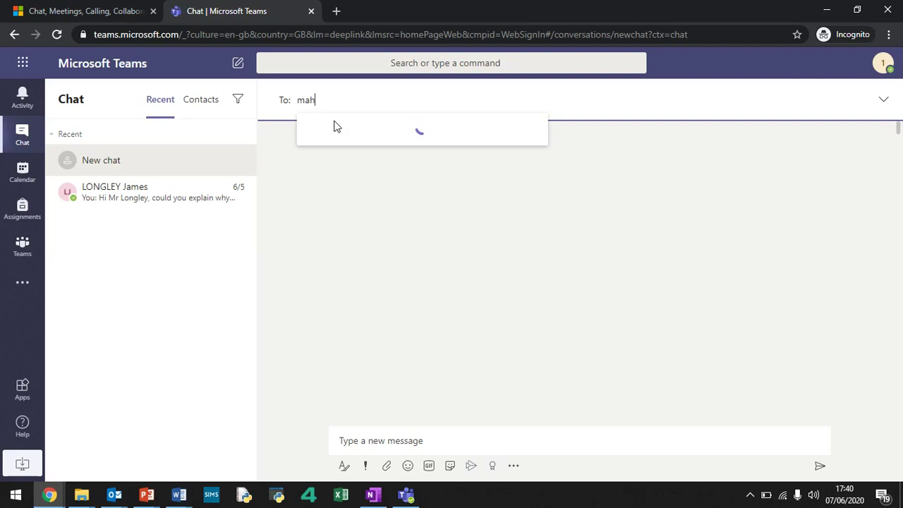
type("al")
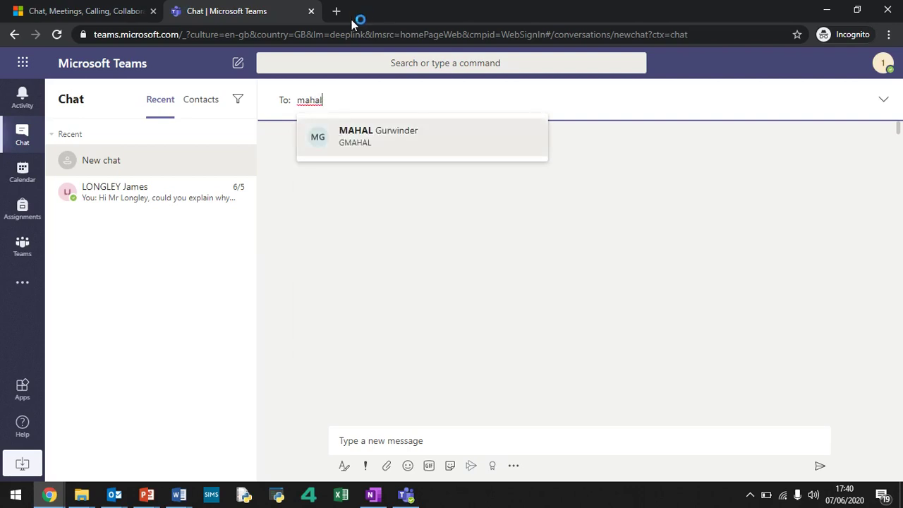
left_click(345, 139)
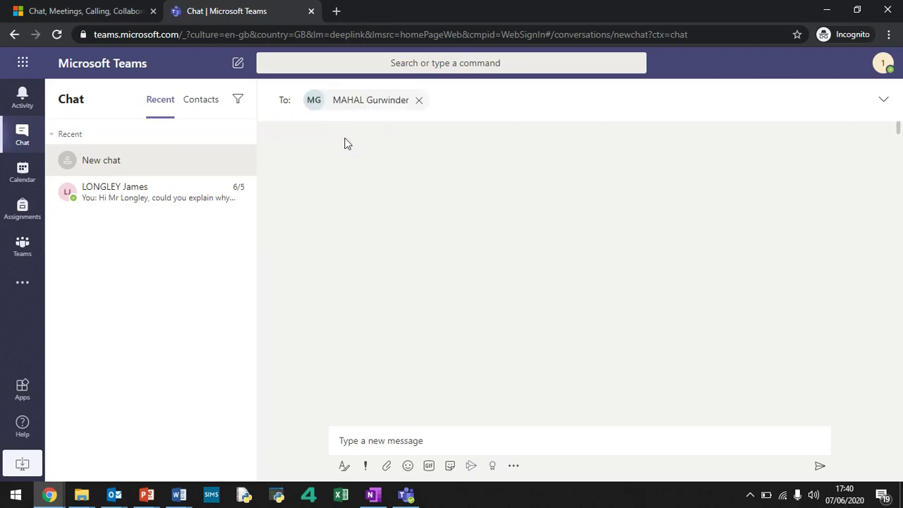
- Send the teacher 'Hi Sir, I am unsure about binary could you please point me in the right direction?'
left_click(425, 443)
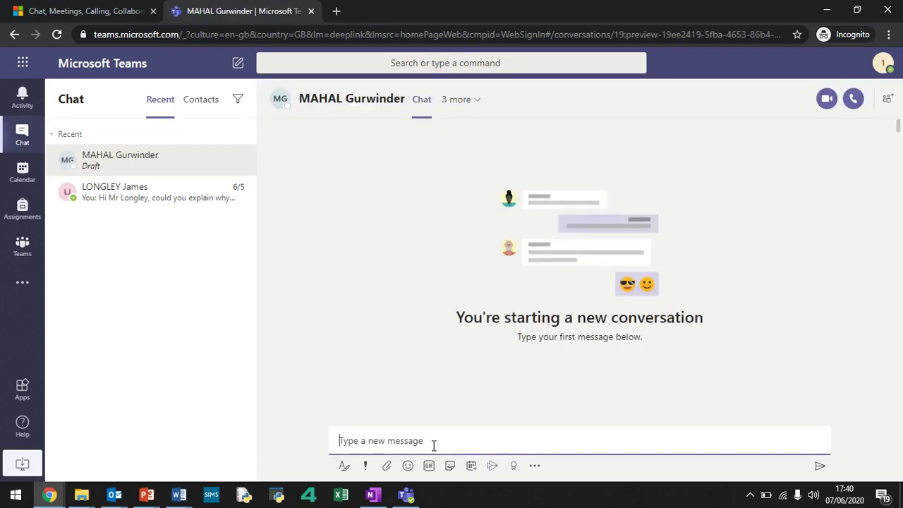
type("Hi Sir, ")
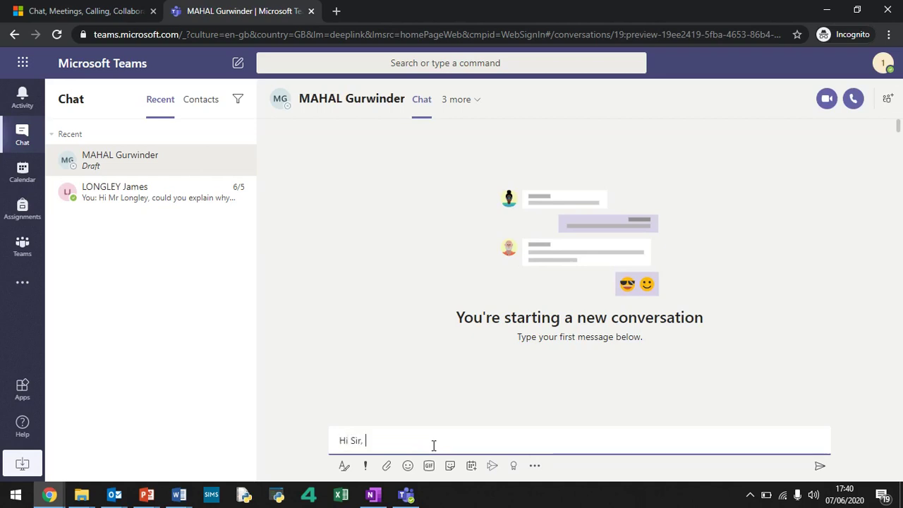
type("I am unsure ab")
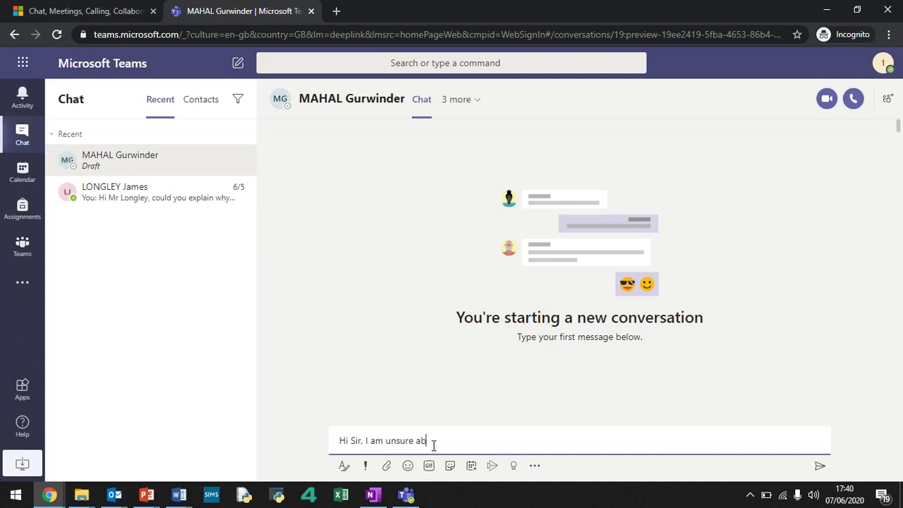
type("out binary could you p")
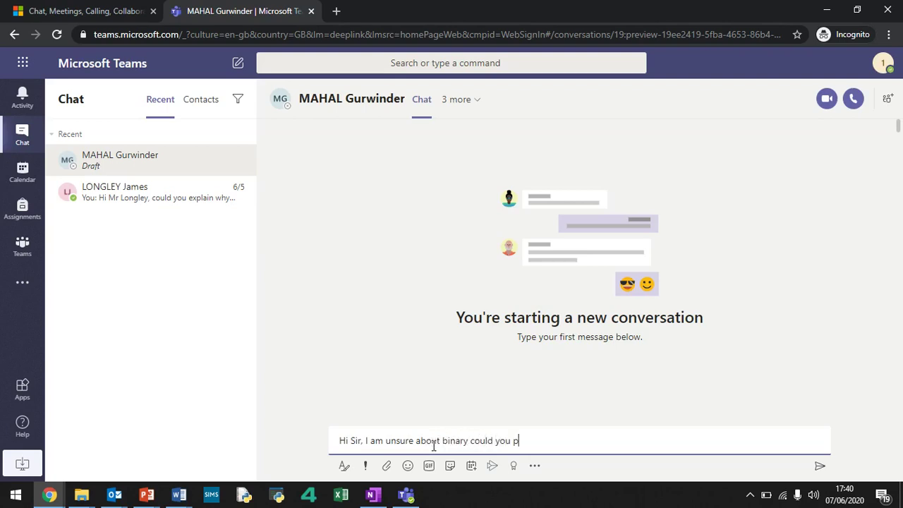
type("lease point me in the ")
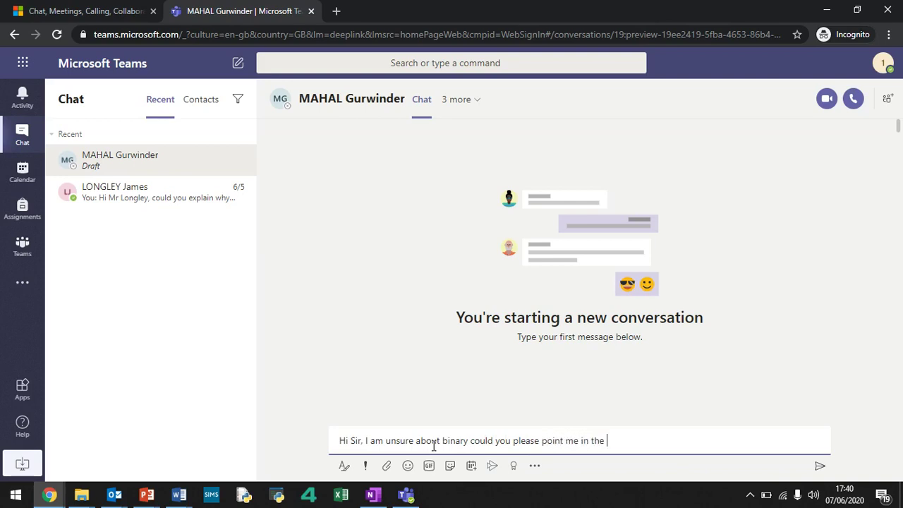
type("right direction?")
key("Return")
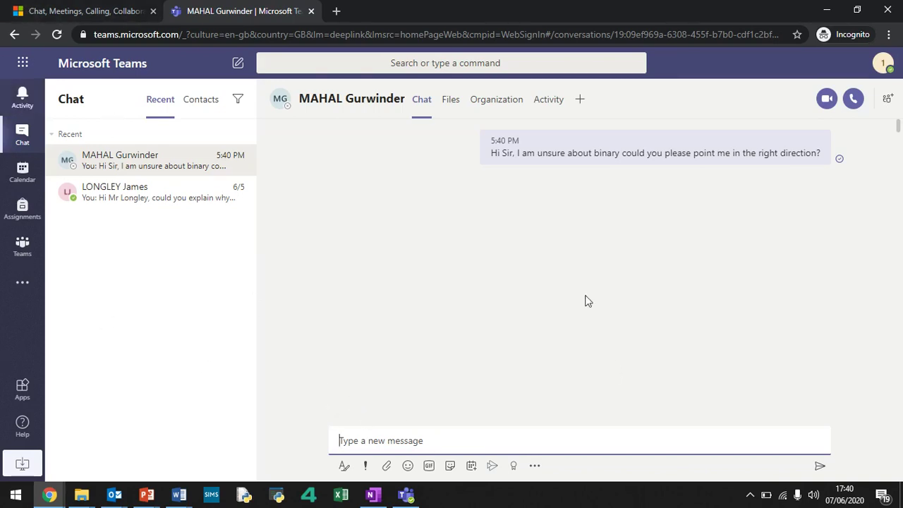
- Go to Teams, dismiss the grid view introduction, and enter the JFC Computer Science team
left_click(22, 244)
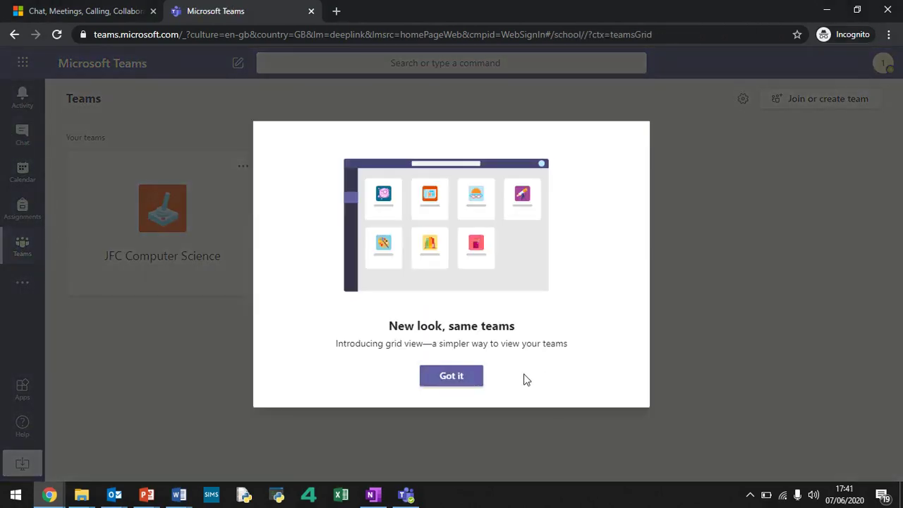
left_click(434, 385)
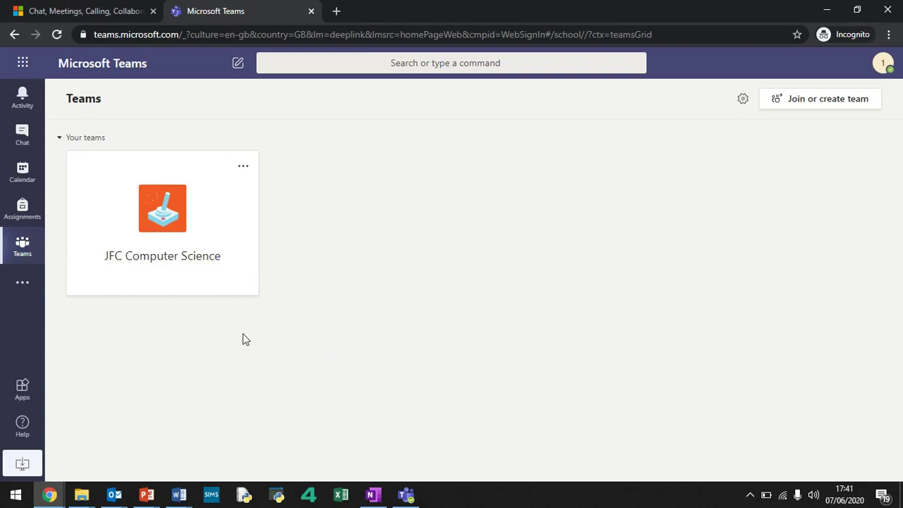
left_click(189, 255)
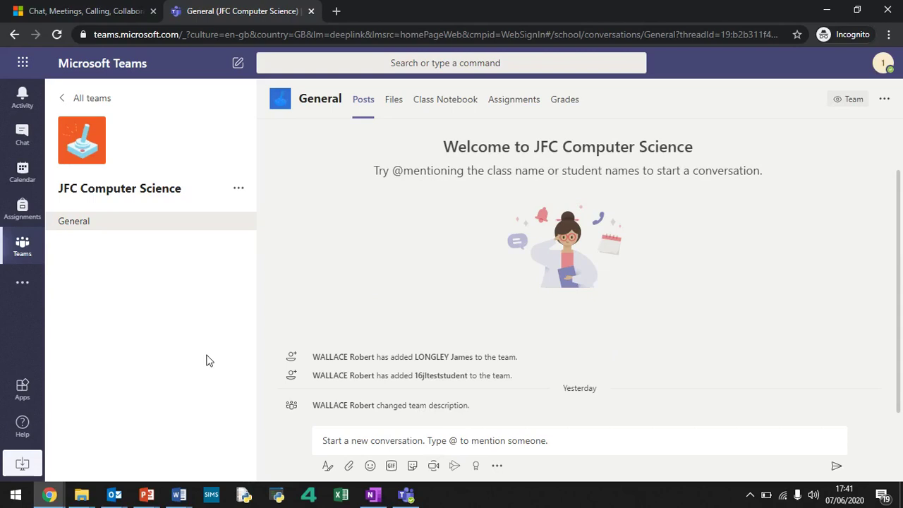
- Browse the General channel's Files, Class Notebook and Assignments tabs in turn
left_click(397, 106)
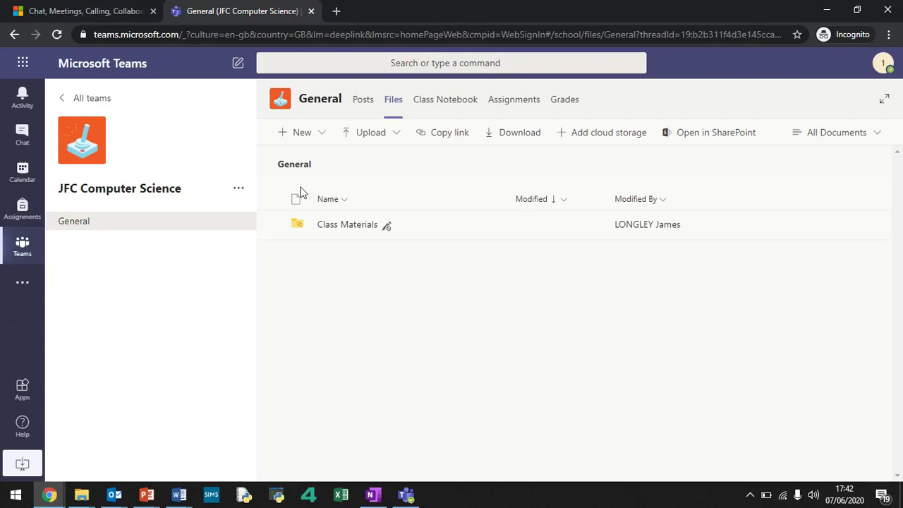
left_click(447, 102)
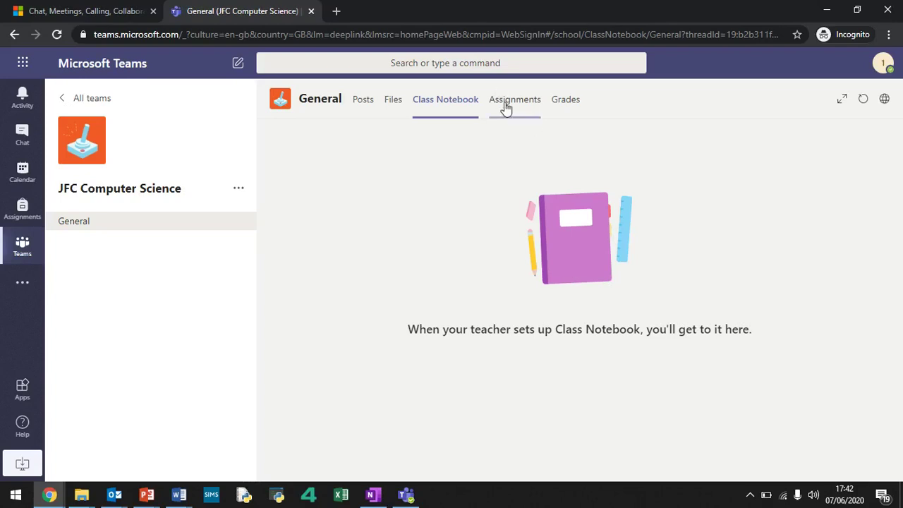
left_click(518, 103)
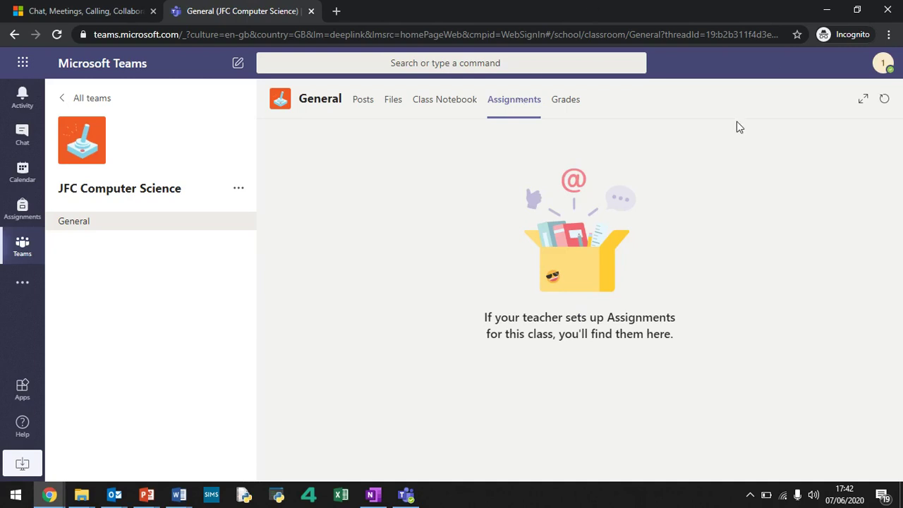
- Switch to the General channel's Grades tab
left_click(557, 99)
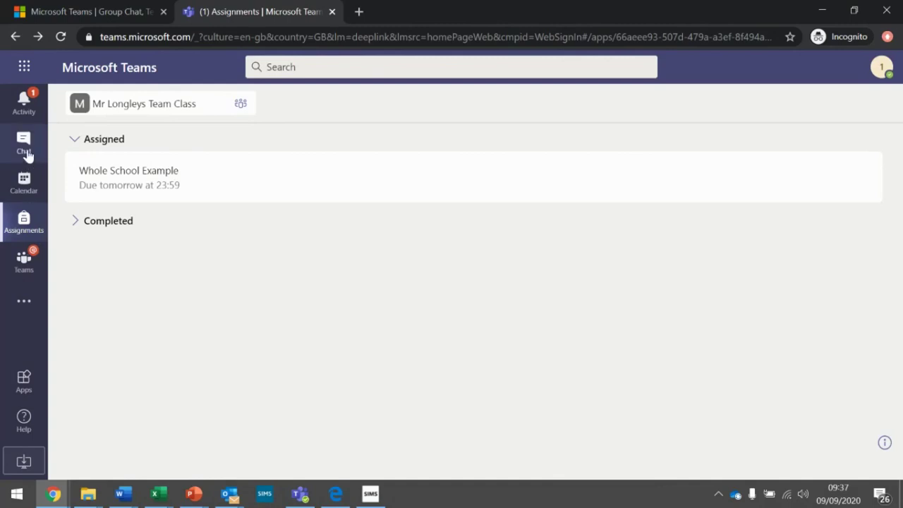
- Open Assignments from the left rail and choose the teacher's team class
left_click(24, 178)
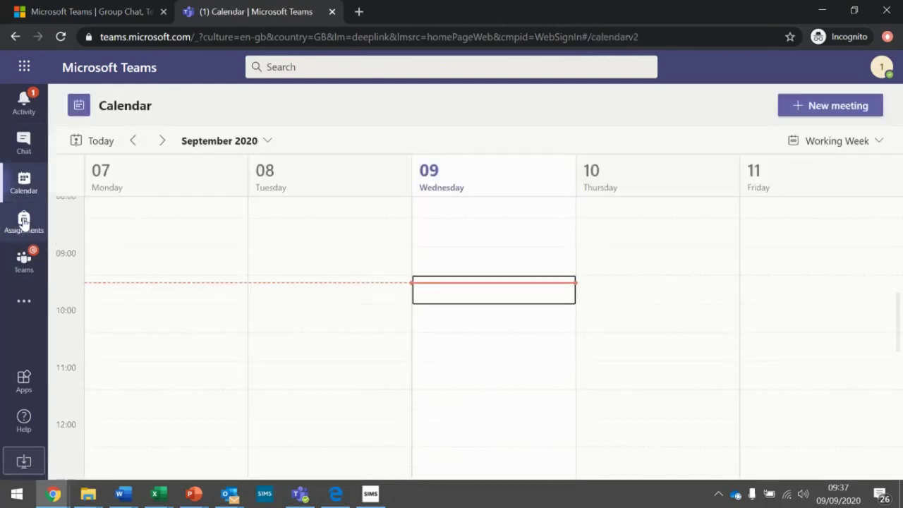
left_click(24, 220)
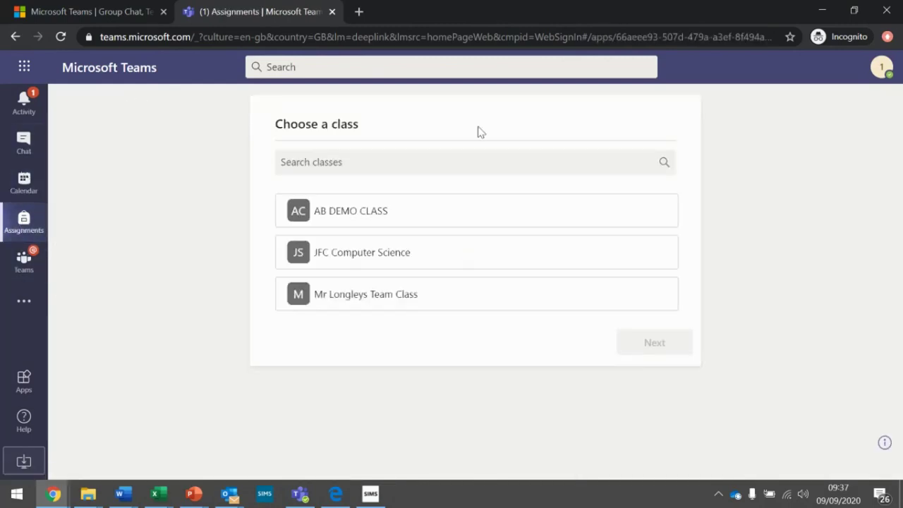
left_click(390, 308)
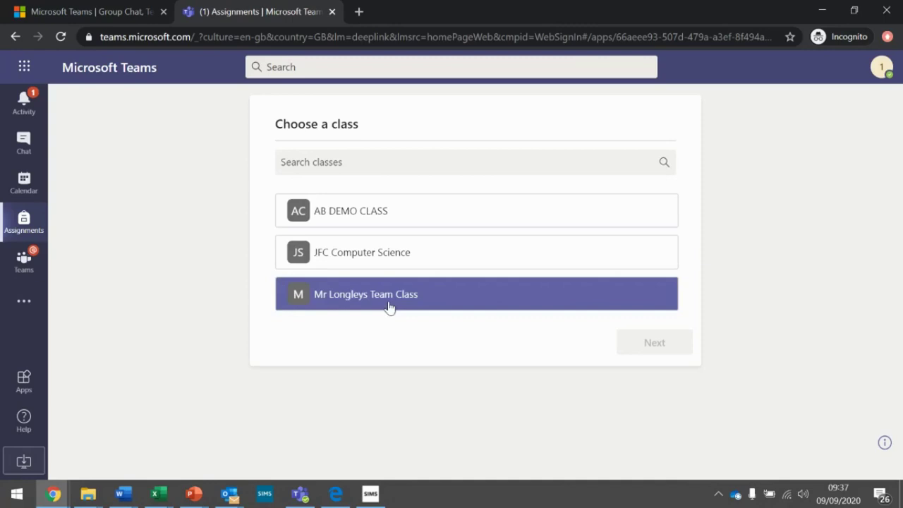
left_click(681, 354)
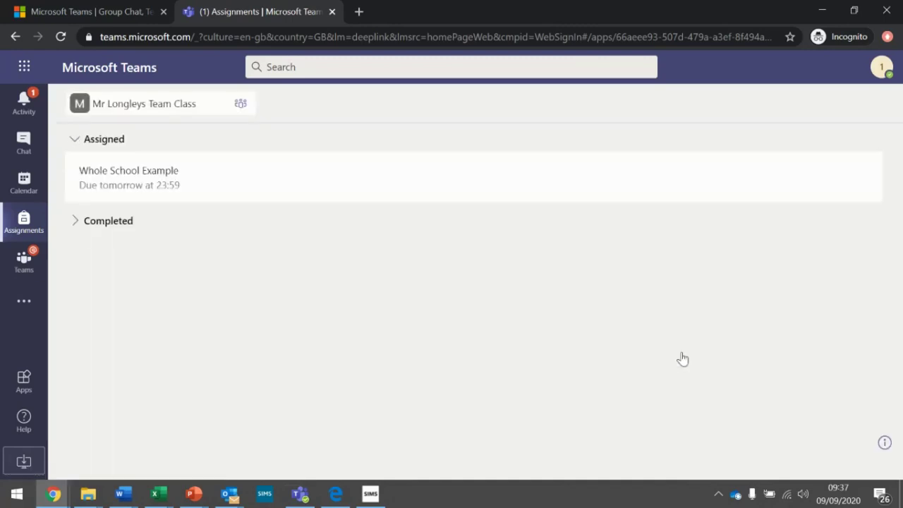
- Open the Whole School Example assignment and its Local Area Networks Homework 2.docx worksheet
left_click(146, 182)
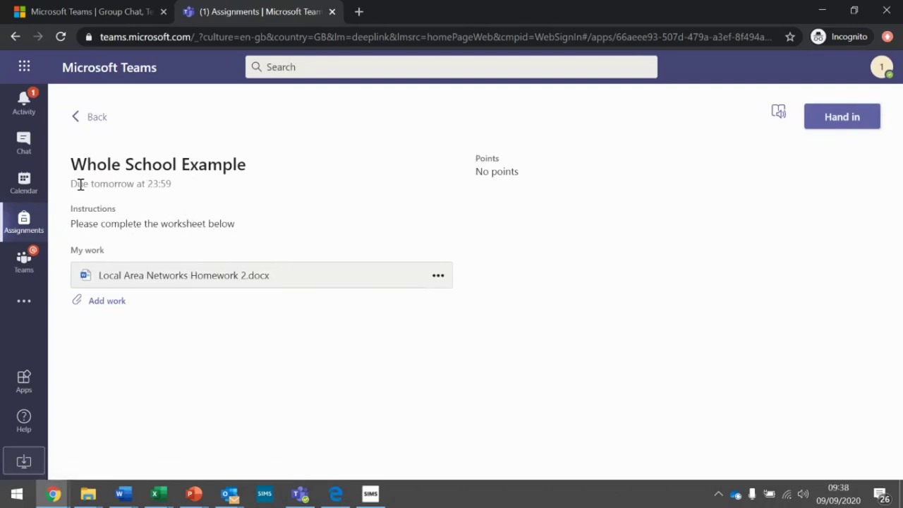
left_click_drag(80, 184, 183, 188)
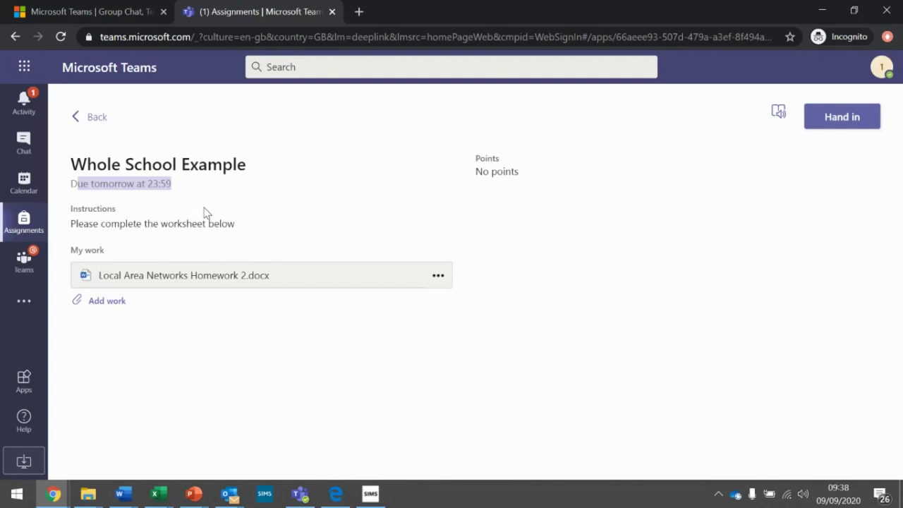
left_click(192, 285)
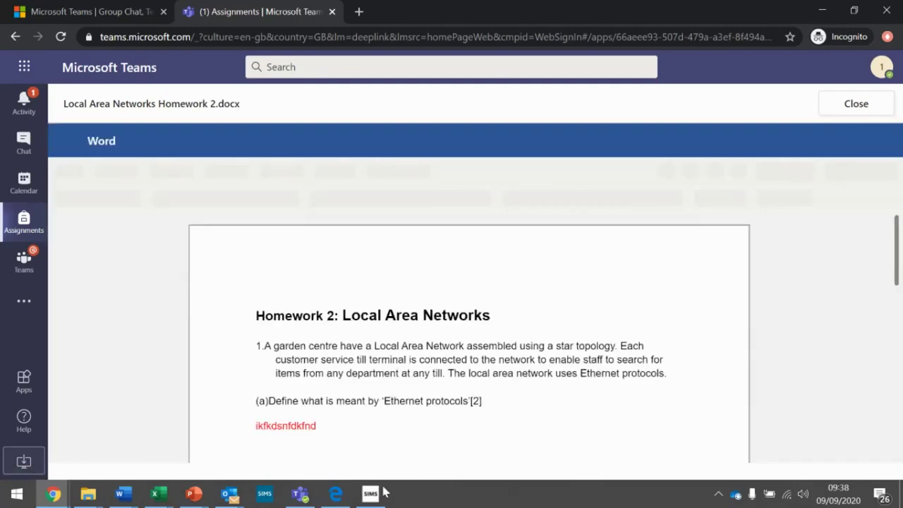
- Replace the answer under question (a) with 'Ether proidfhj' and close the worksheet
left_click(343, 426)
left_click_drag(343, 426, 251, 268)
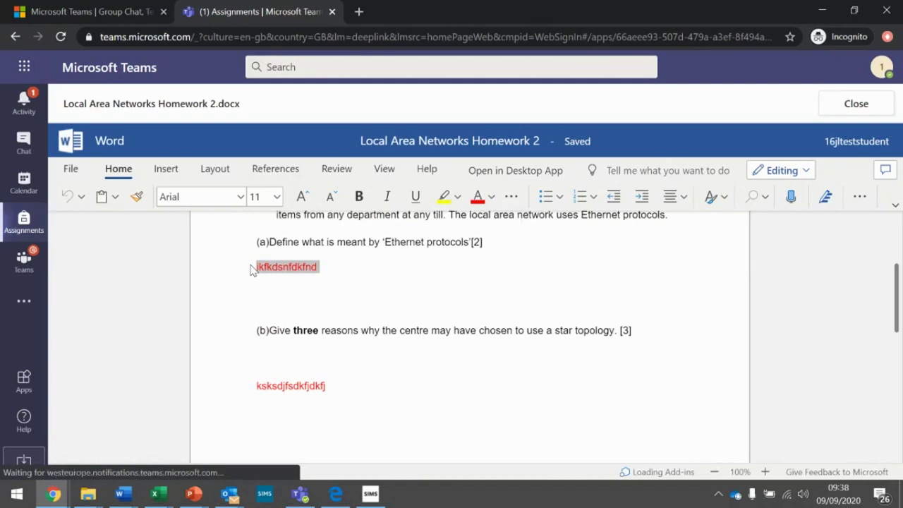
type("Ether proidfhj")
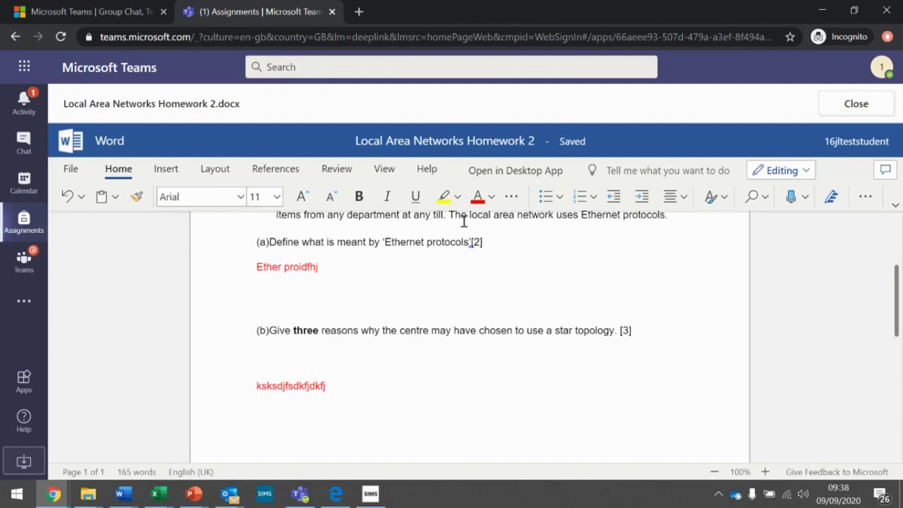
left_click(824, 107)
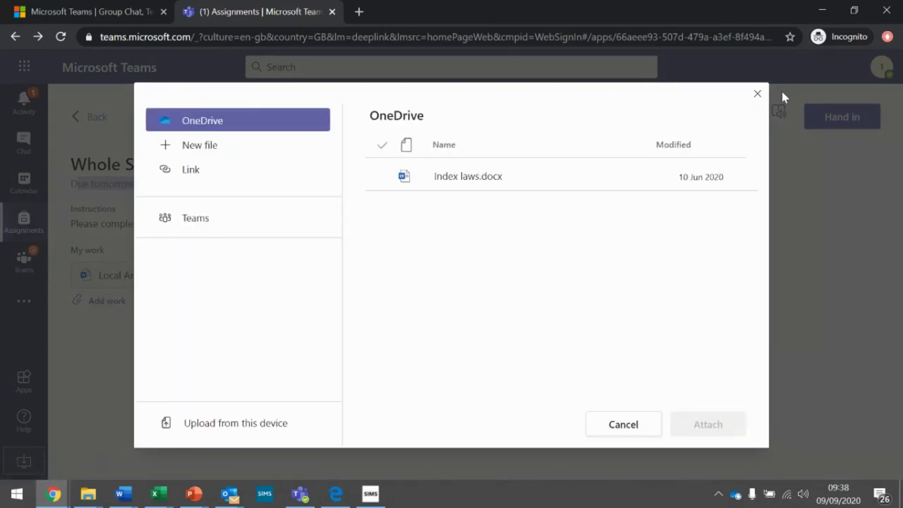
- Dismiss the OneDrive attach picker without attaching anything and hand in the assignment
left_click(757, 93)
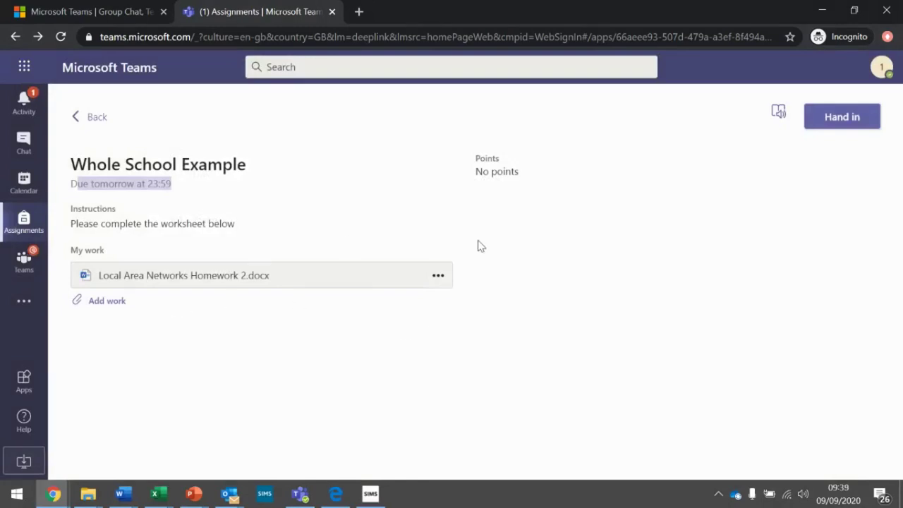
left_click(862, 124)
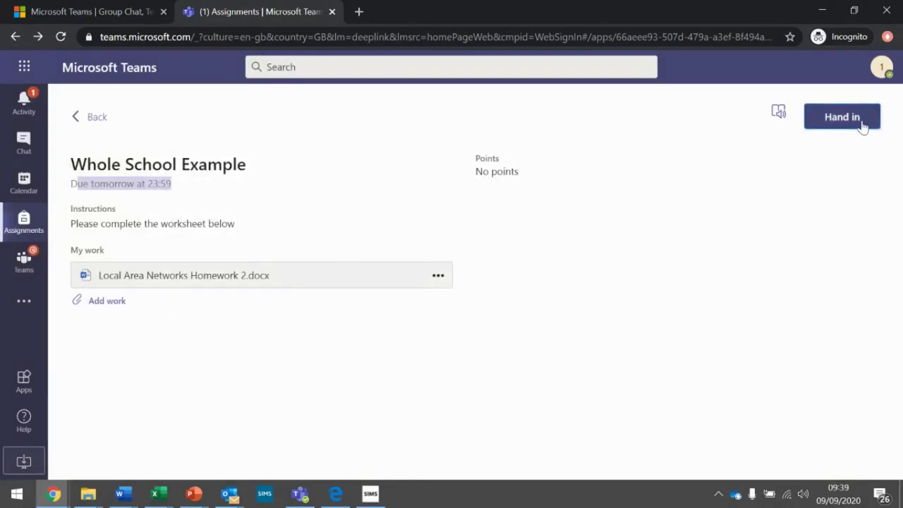